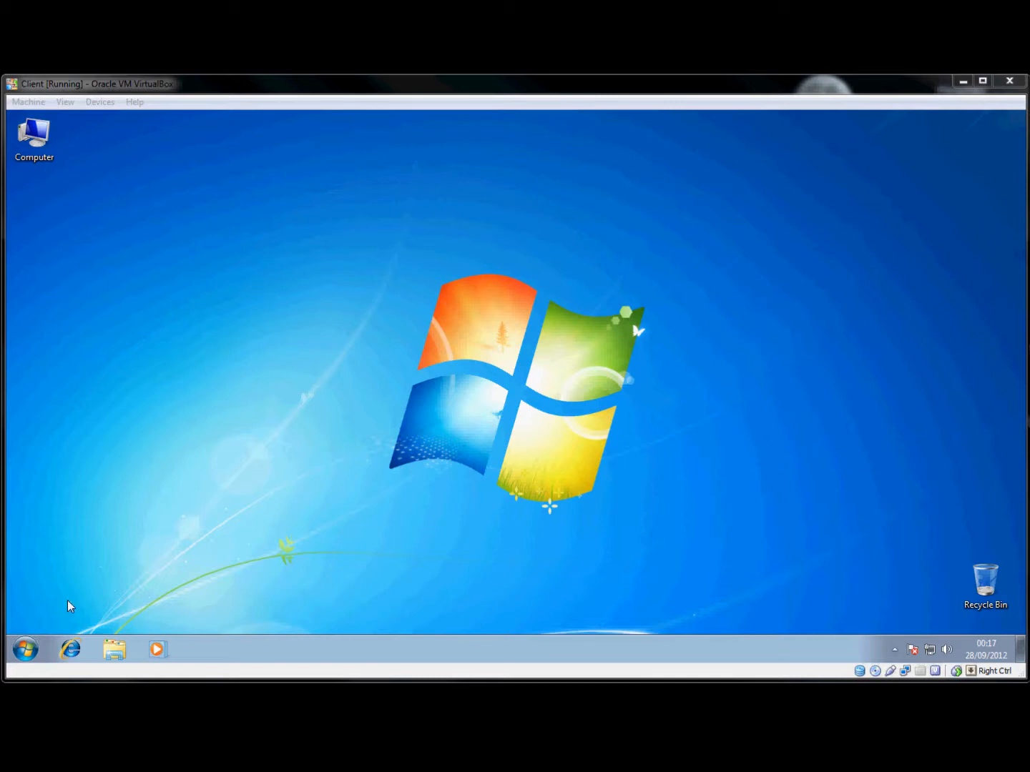
Step: Launch Command Prompt from Accessories as administrator and accept the UAC prompt
{"action": "left_click", "coordinate": [23, 649]}
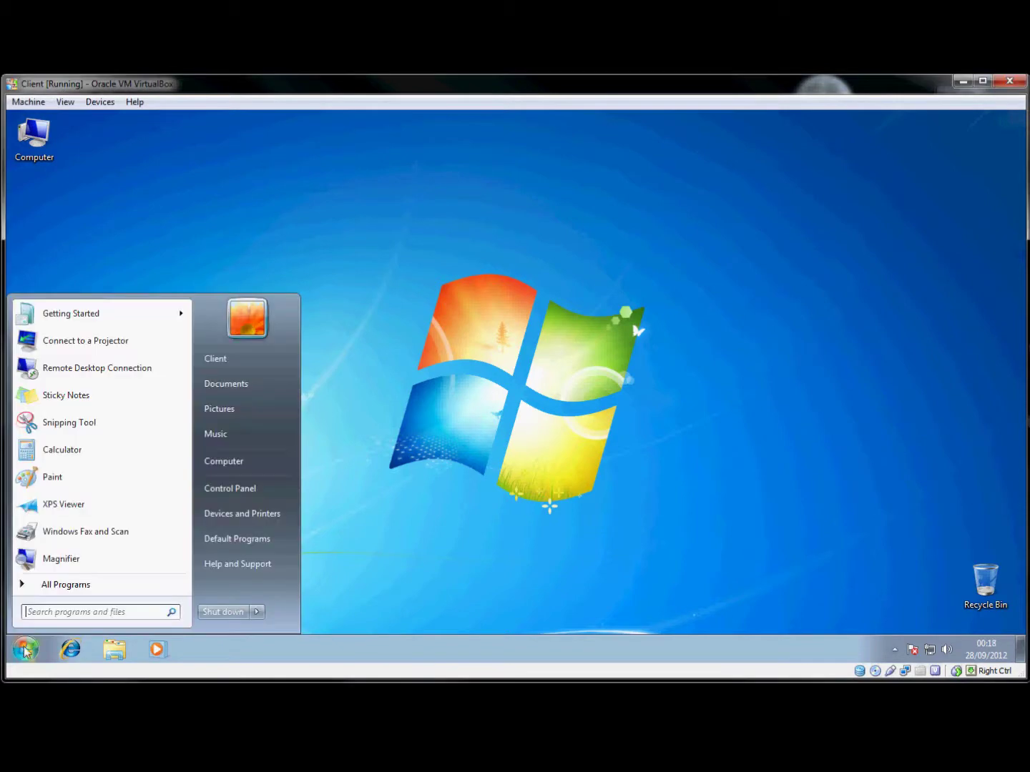
{"action": "left_click", "coordinate": [61, 585]}
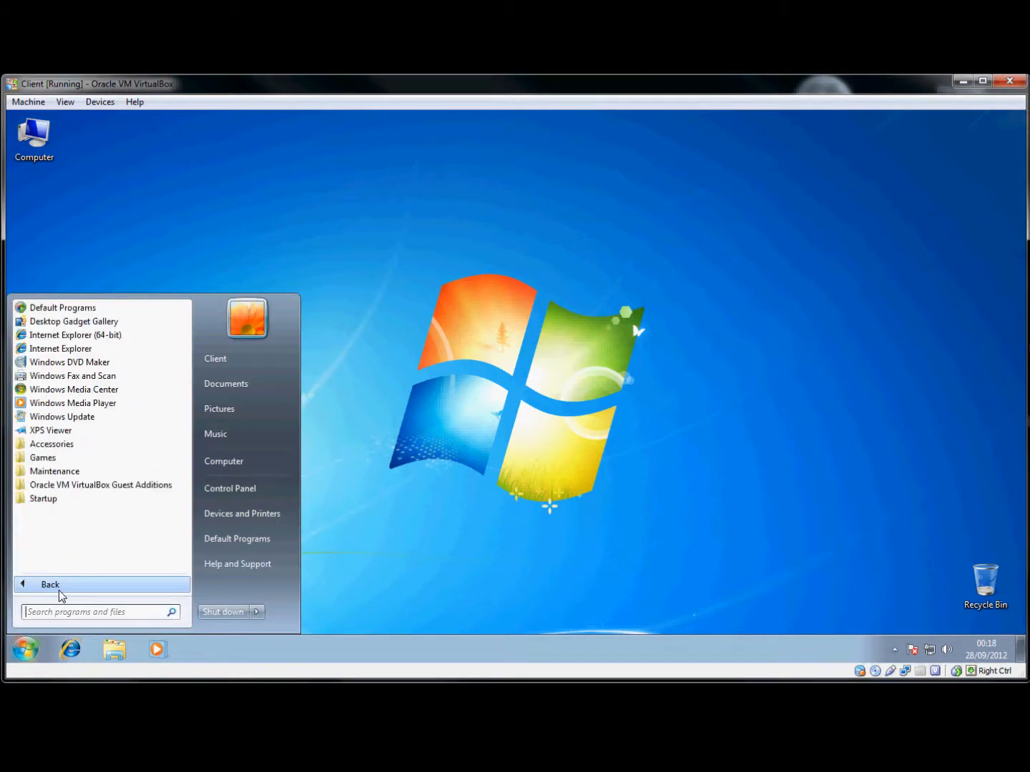
{"action": "left_click", "coordinate": [64, 445]}
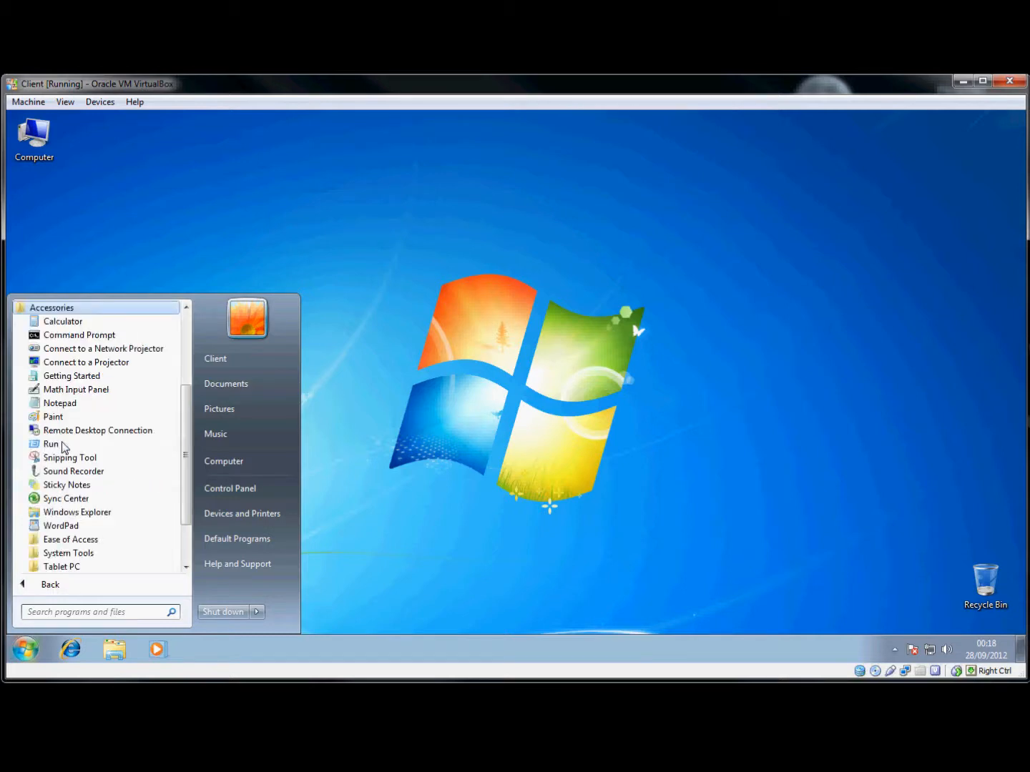
{"action": "right_click", "coordinate": [80, 336]}
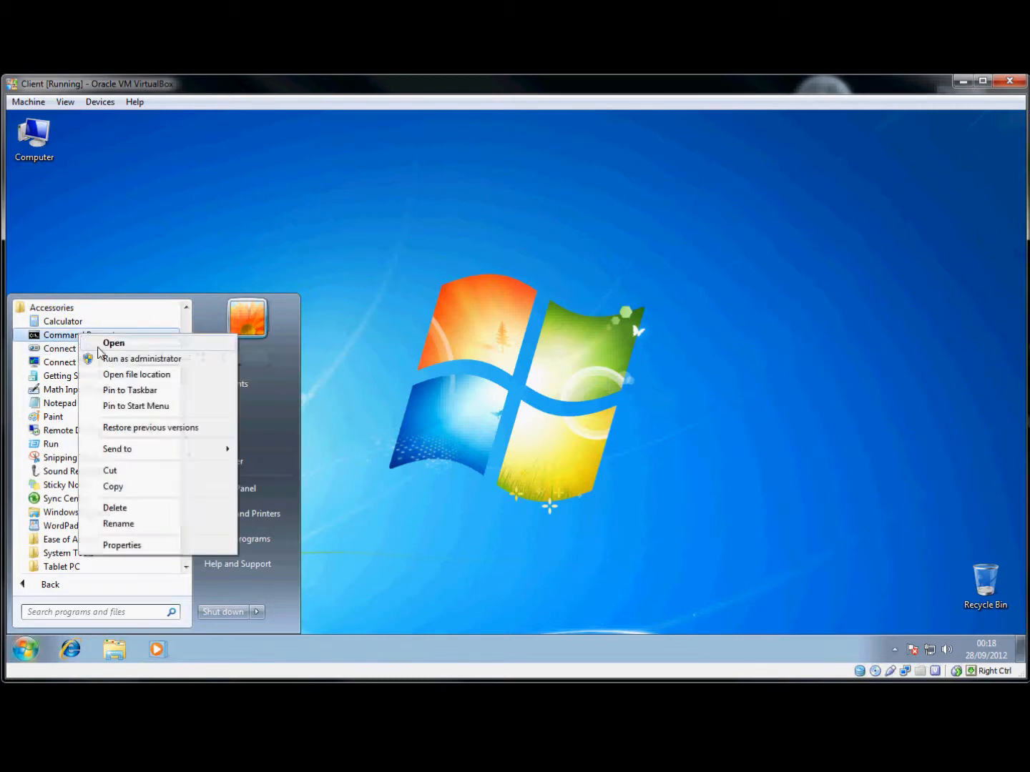
{"action": "left_click", "coordinate": [129, 358]}
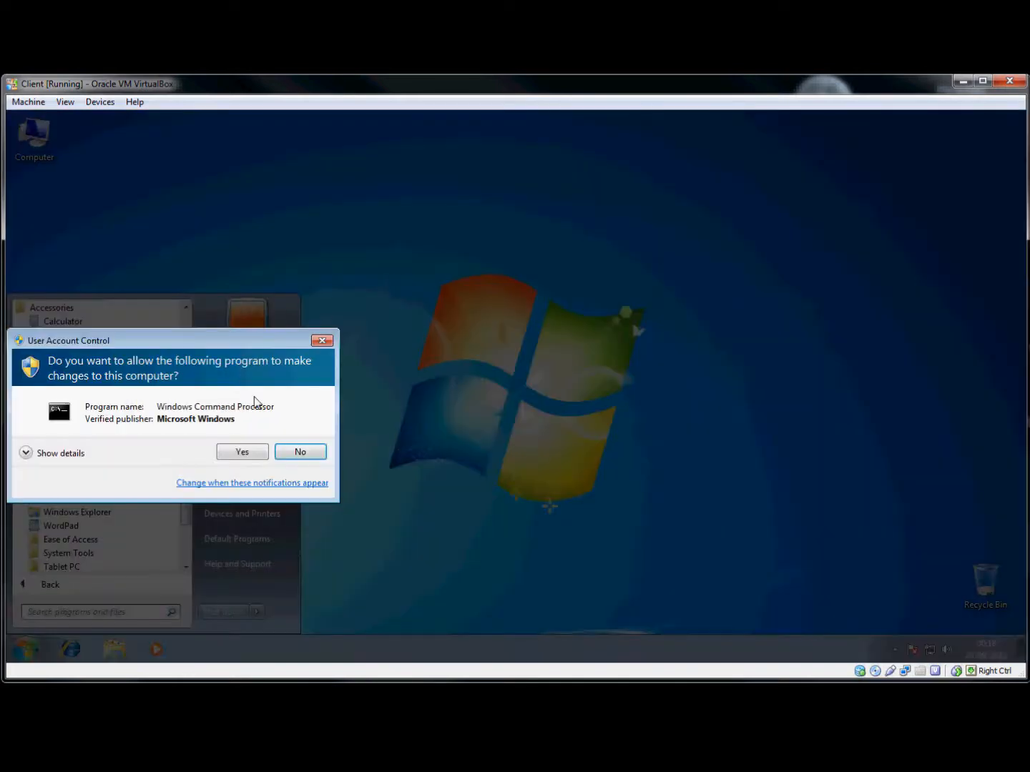
{"action": "left_click", "coordinate": [241, 456]}
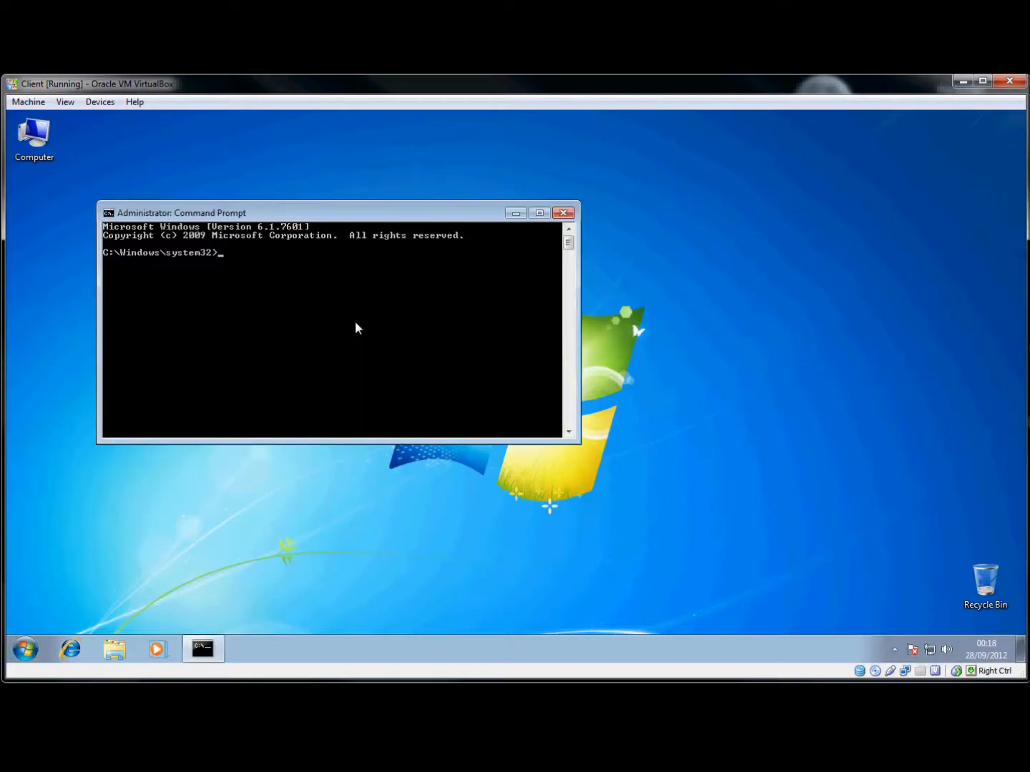
{"action": "type", "text": "cd \\"}
{"action": "type", "text": "wind"}
{"action": "type", "text": "ows"}
{"action": "type", "text": "\\"}
{"action": "type", "text": "sy"}
{"action": "type", "text": "ste"}
{"action": "type", "text": "m32"}
{"action": "type", "text": "\\sy"}
{"action": "type", "text": "spre"}
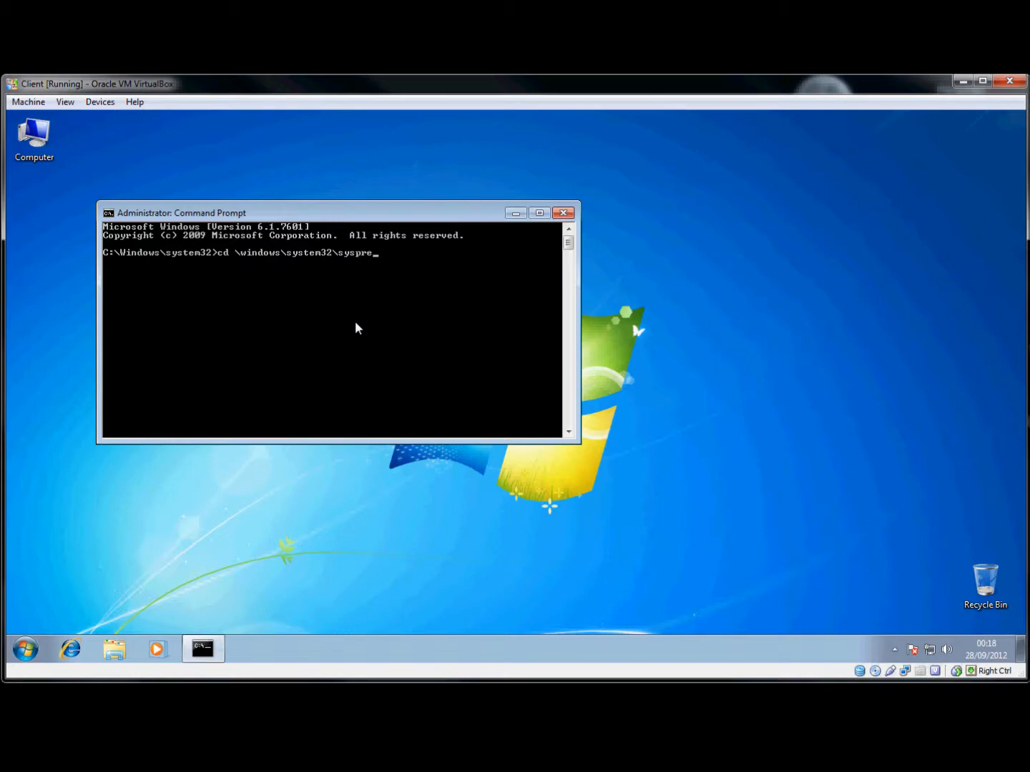
{"action": "type", "text": "p"}
Step: Enter \windows\system32\sysprep and run sysprep /generalize /oobe
{"action": "key", "text": "Return"}
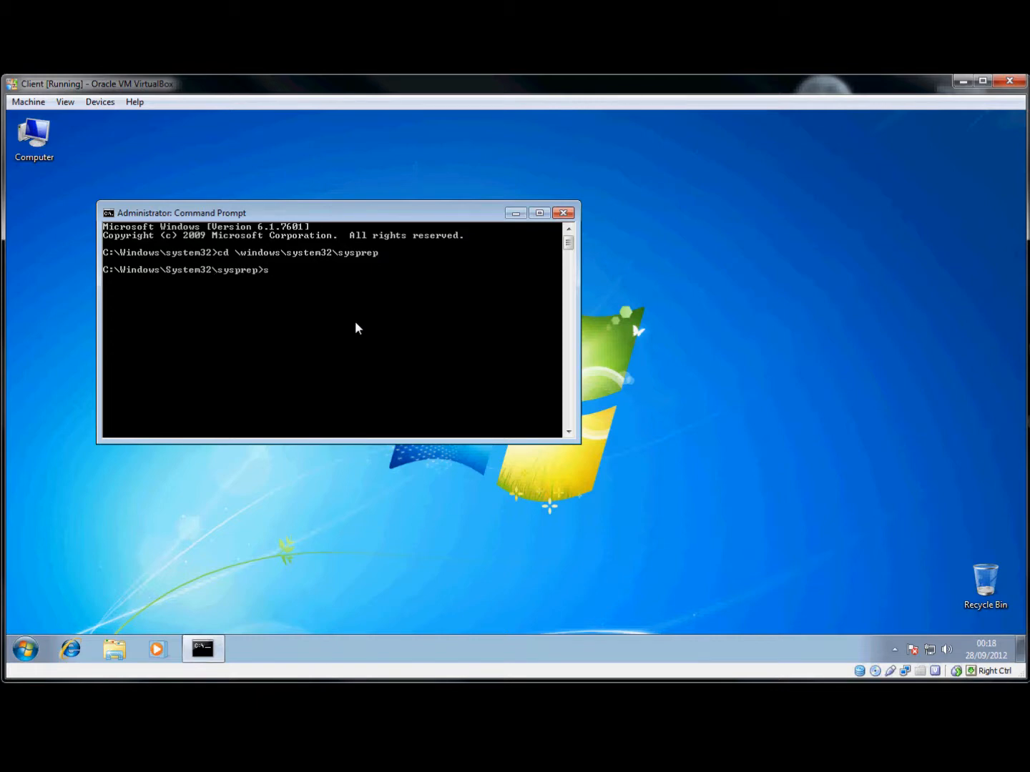
{"action": "type", "text": "syspre"}
{"action": "type", "text": "p /"}
{"action": "type", "text": "gen"}
{"action": "type", "text": "erali"}
{"action": "type", "text": "ze"}
{"action": "type", "text": " /"}
{"action": "type", "text": "oo"}
{"action": "type", "text": "be"}
{"action": "key", "text": "Return"}
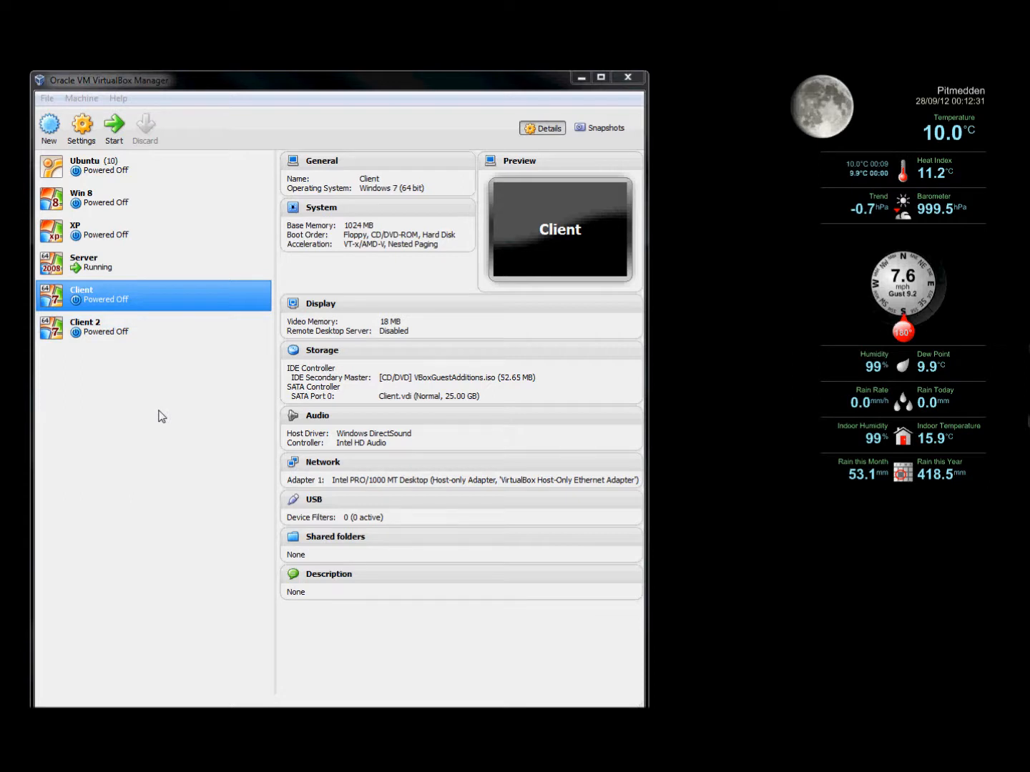
Step: PXE-boot the Client VM from LAN via the F12 boot device menu
{"action": "left_click", "coordinate": [145, 305]}
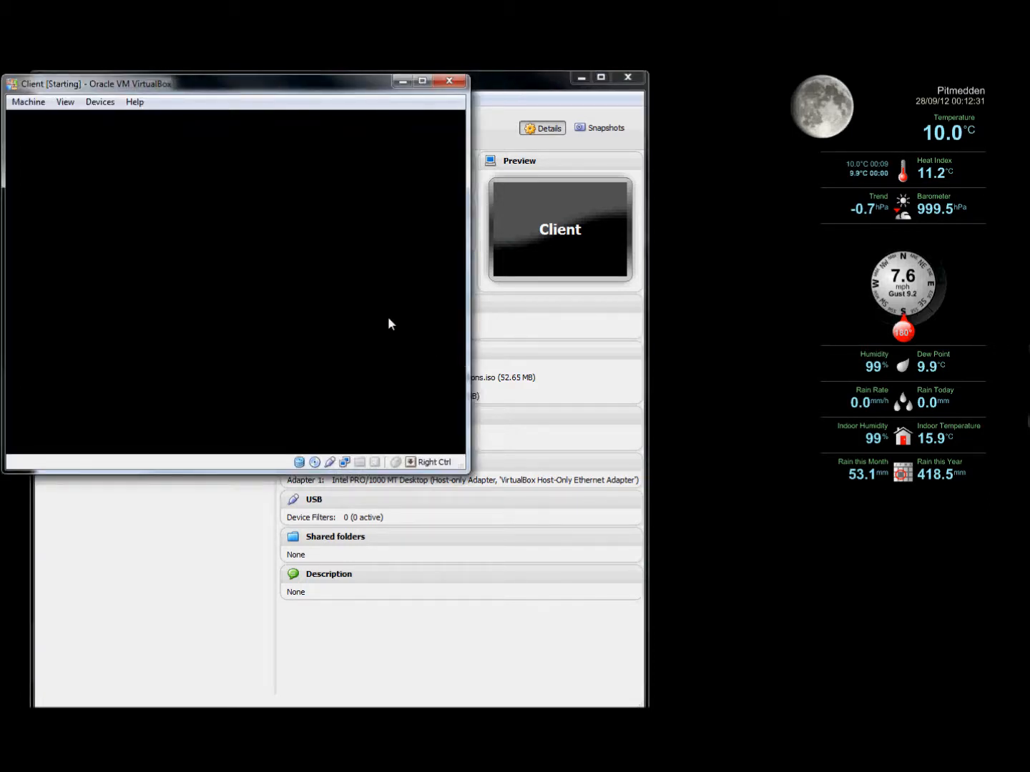
{"action": "key", "text": "F12"}
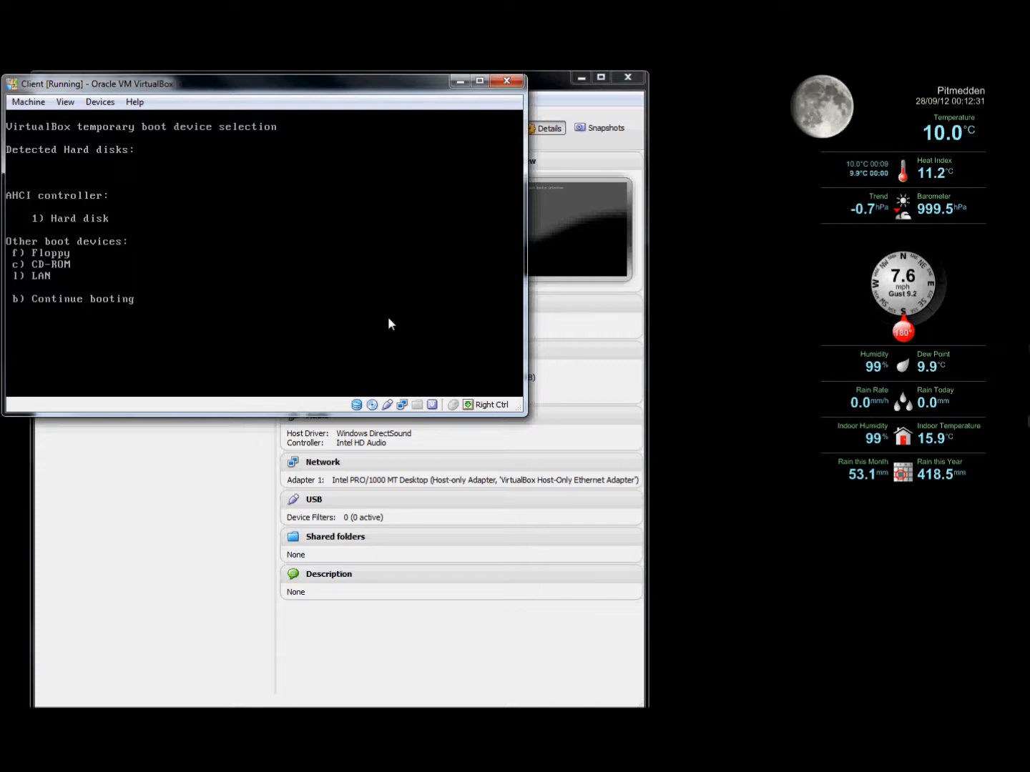
{"action": "key", "text": "l"}
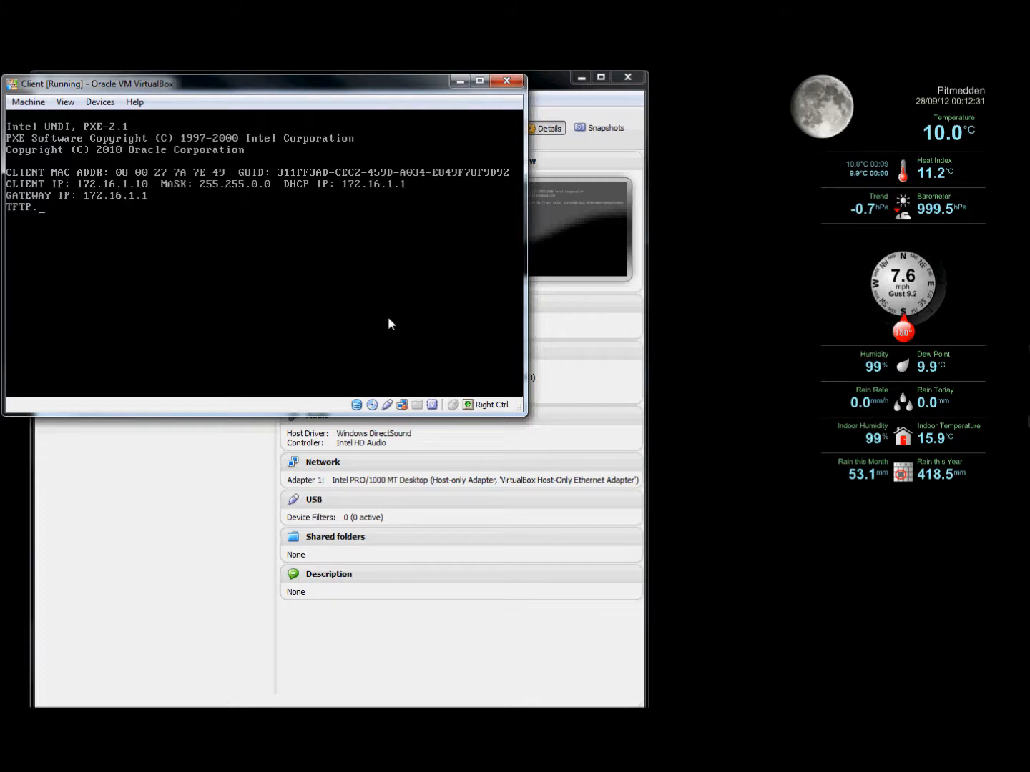
{"action": "key", "text": "F12"}
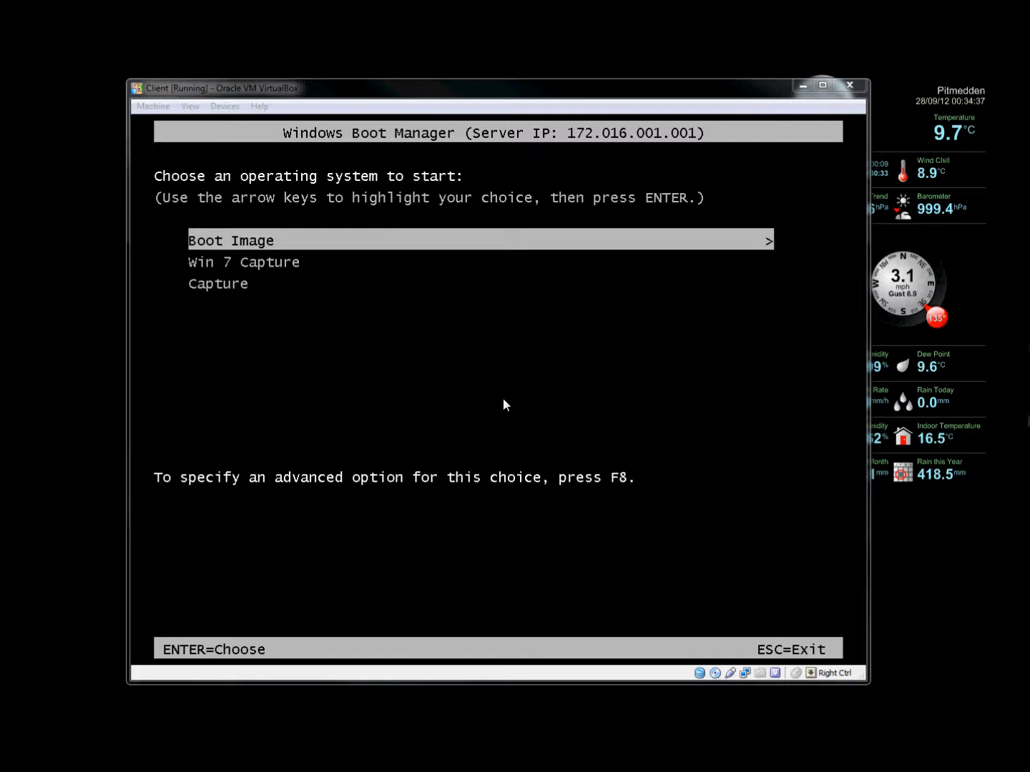
Step: Select Win 7 Capture in Windows Boot Manager and boot into it
{"action": "left_click", "coordinate": [503, 398]}
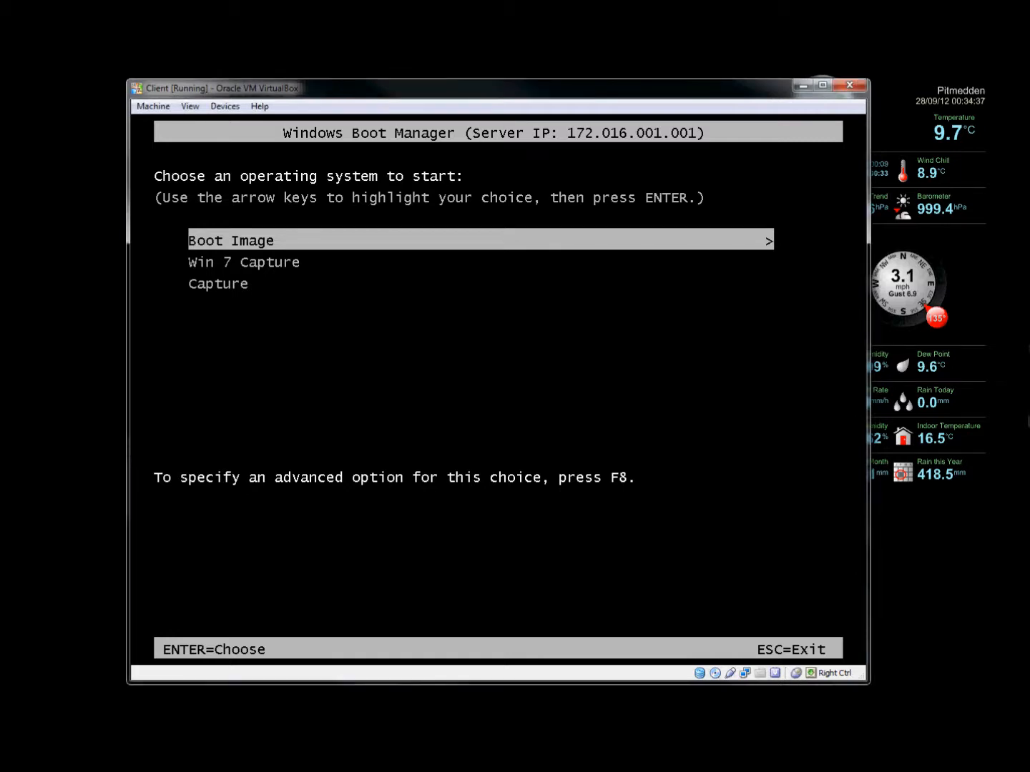
{"action": "key", "text": "Down"}
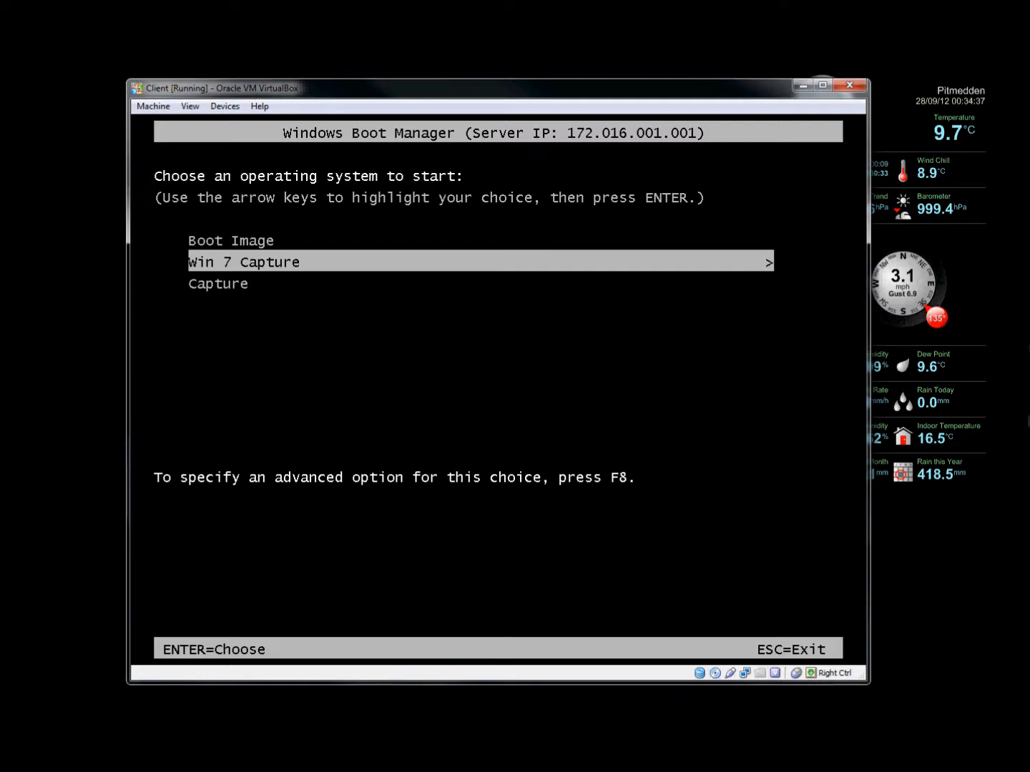
{"action": "key", "text": "Return"}
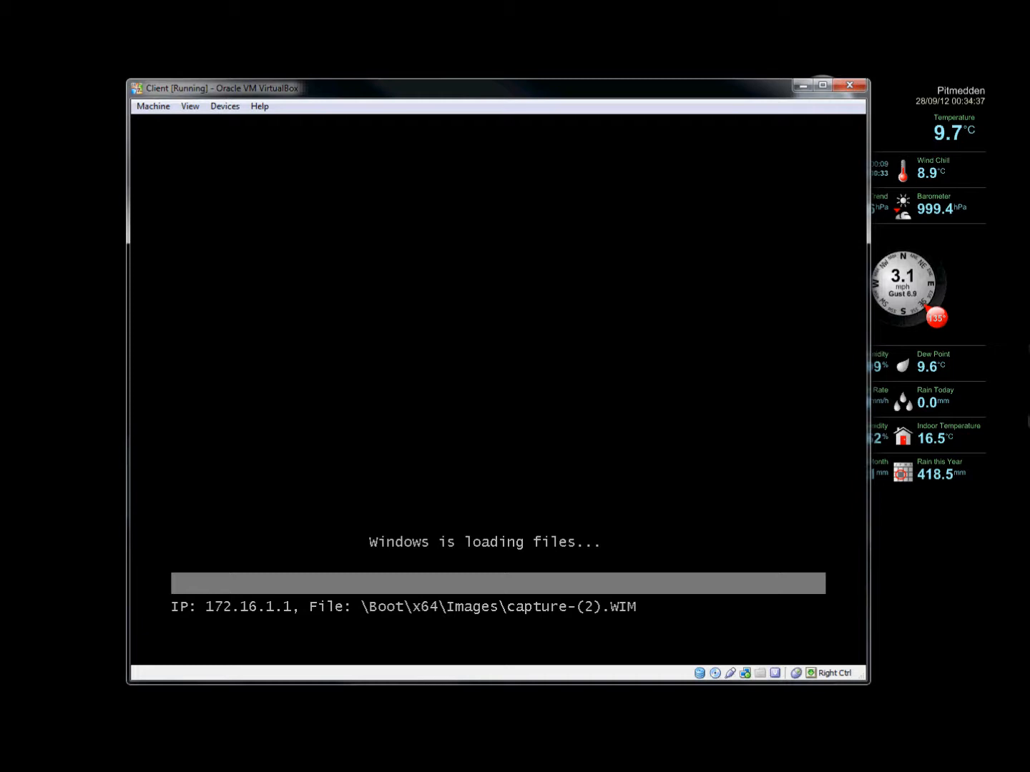
{"action": "left_click", "coordinate": [502, 397]}
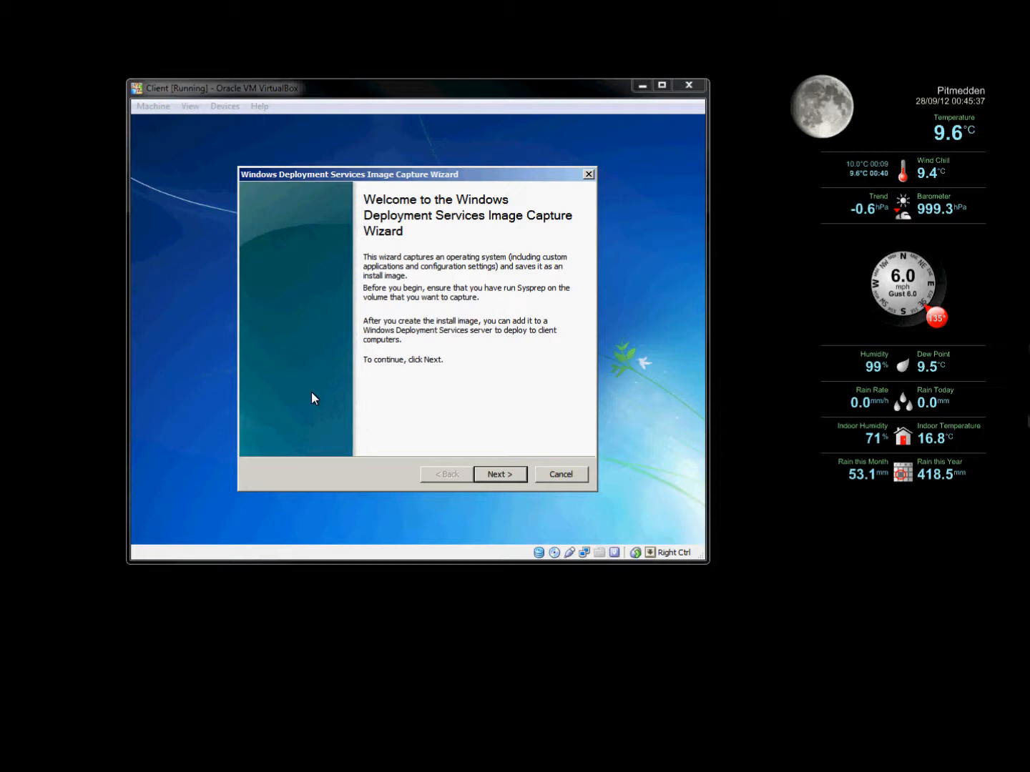
Step: Choose volume D:\ with image name 'Win 7 64 bit' and description 'Win 7 enterprise'
{"action": "left_click", "coordinate": [510, 477]}
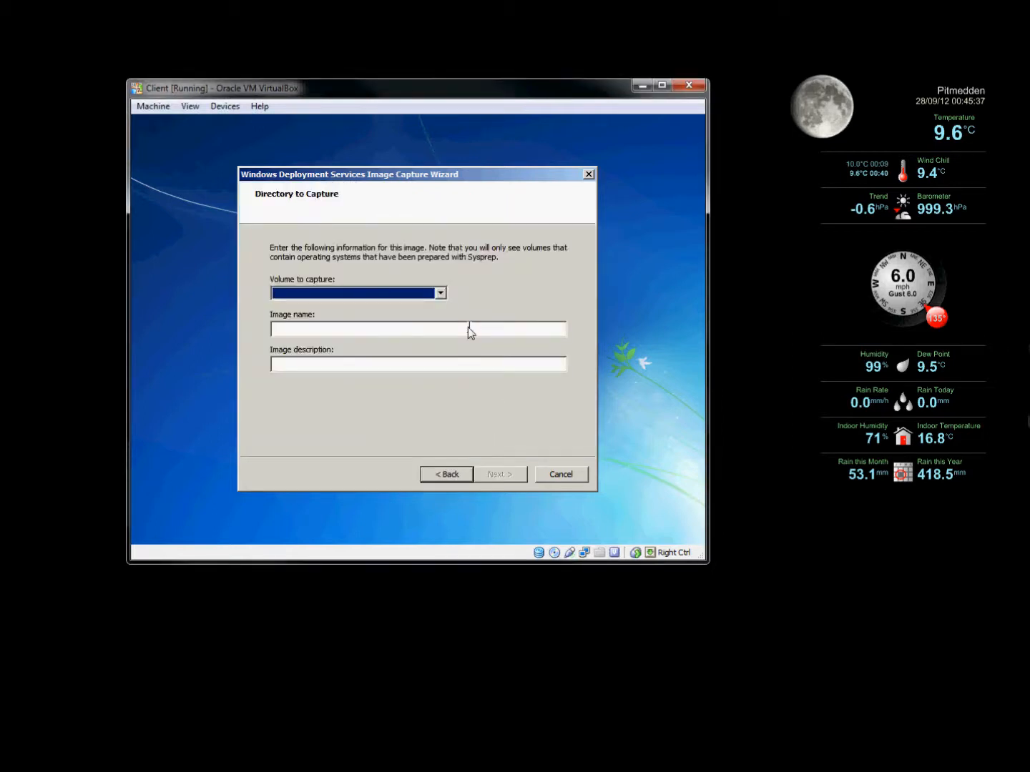
{"action": "left_click", "coordinate": [439, 293]}
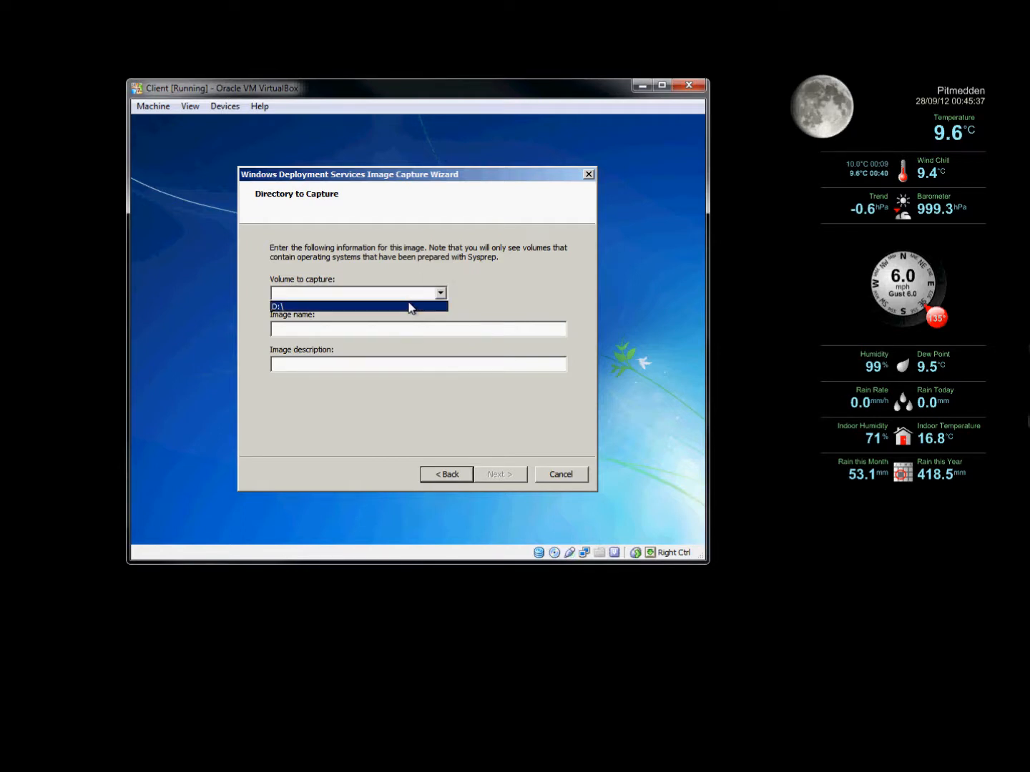
{"action": "left_click", "coordinate": [408, 307]}
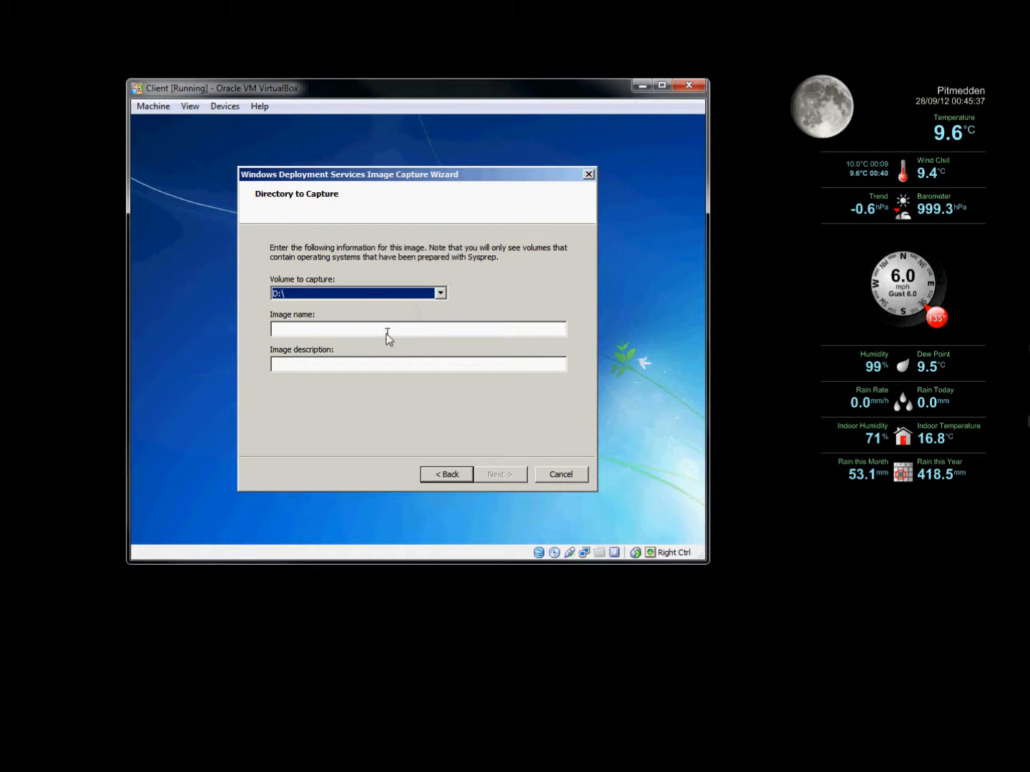
{"action": "left_click", "coordinate": [387, 330]}
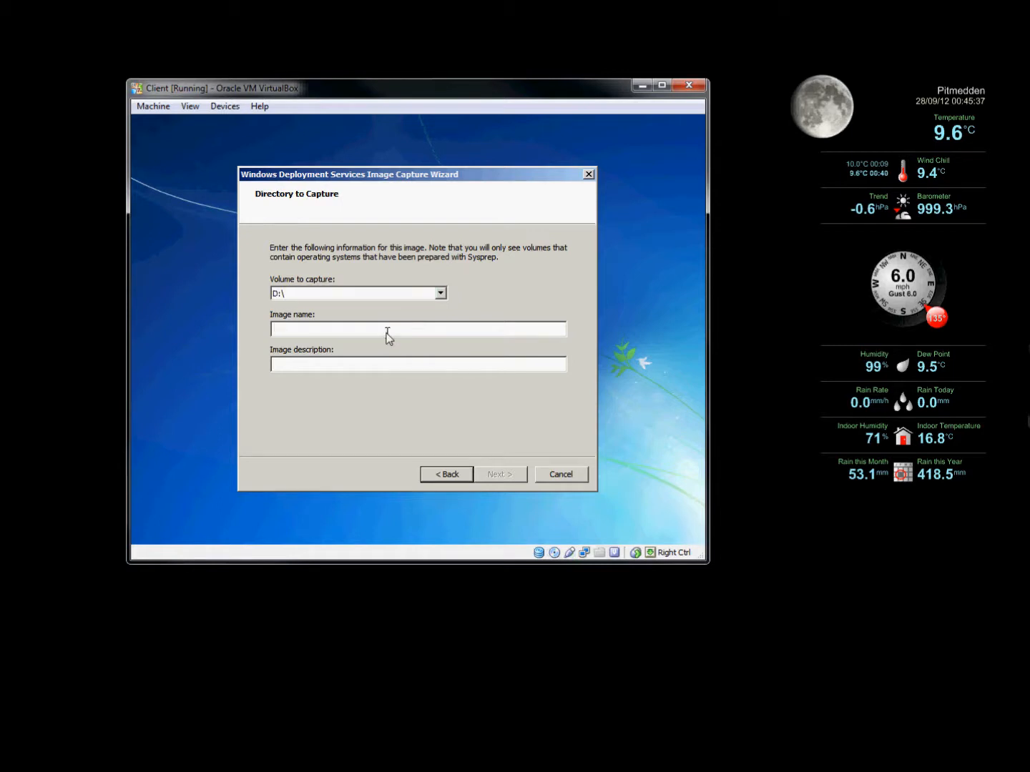
{"action": "type", "text": "Win "}
{"action": "type", "text": "7 "}
{"action": "type", "text": "64 bit"}
{"action": "left_click", "coordinate": [372, 363]}
{"action": "type", "text": "Win 7 "}
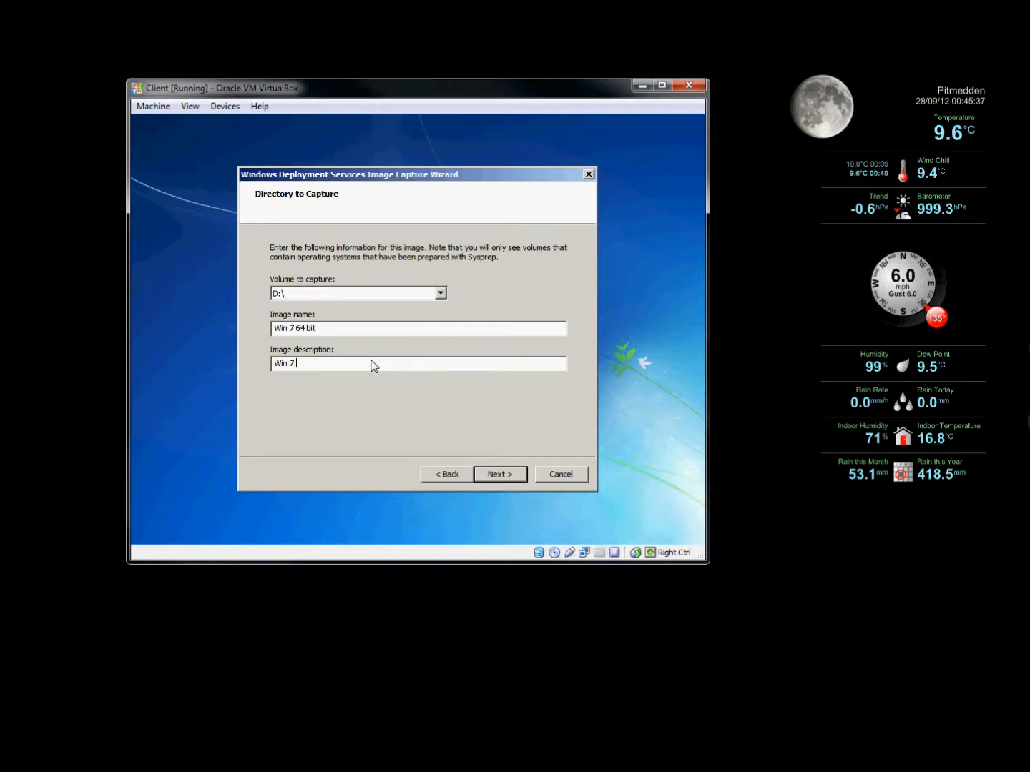
{"action": "type", "text": "enter"}
{"action": "type", "text": "pris"}
{"action": "type", "text": "e"}
{"action": "left_click", "coordinate": [508, 472]}
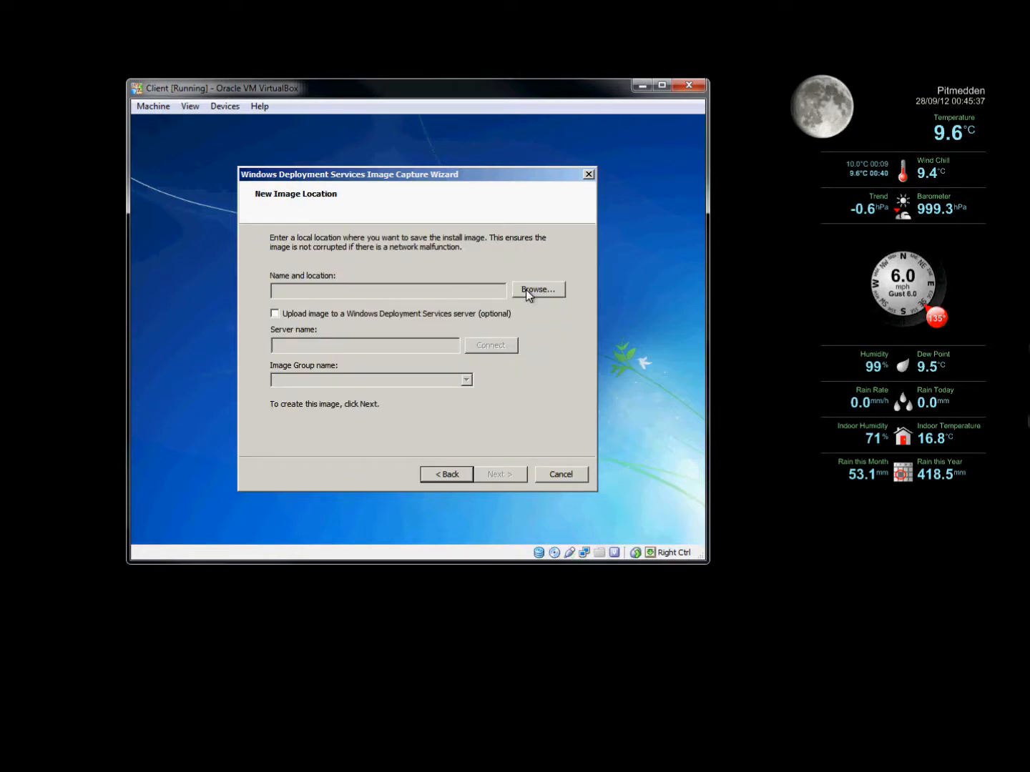
Step: Browse to Local Disk (D:) and save the image file as win7, giving D:\win7.wim
{"action": "left_click", "coordinate": [525, 290]}
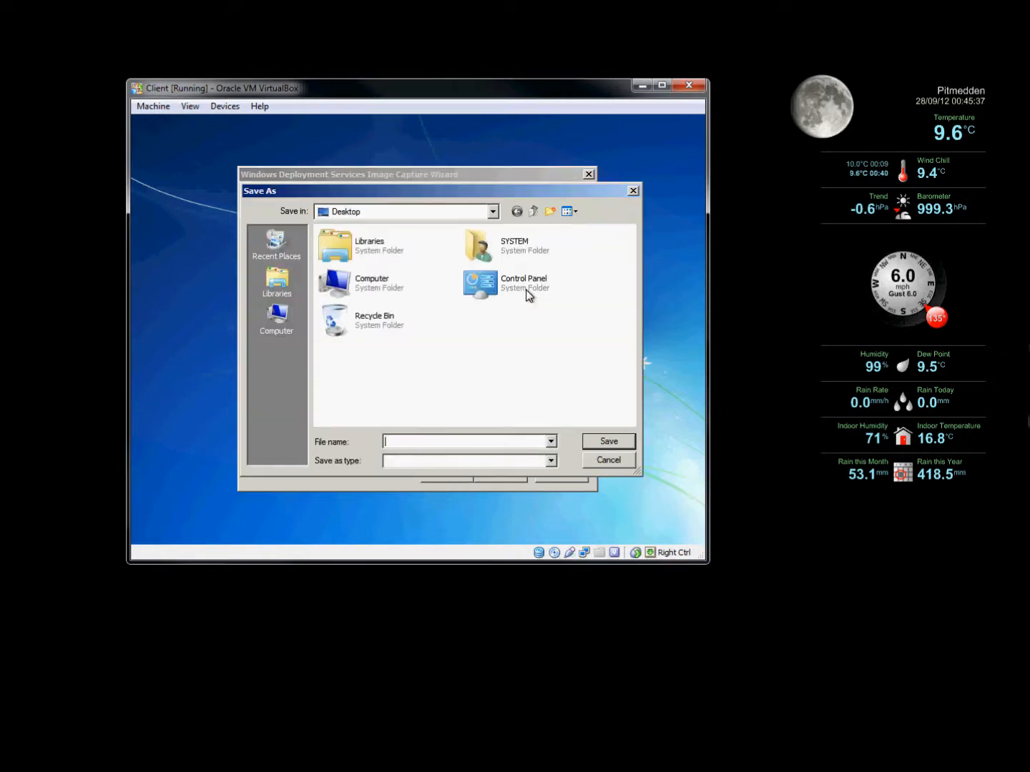
{"action": "left_click", "coordinate": [277, 320]}
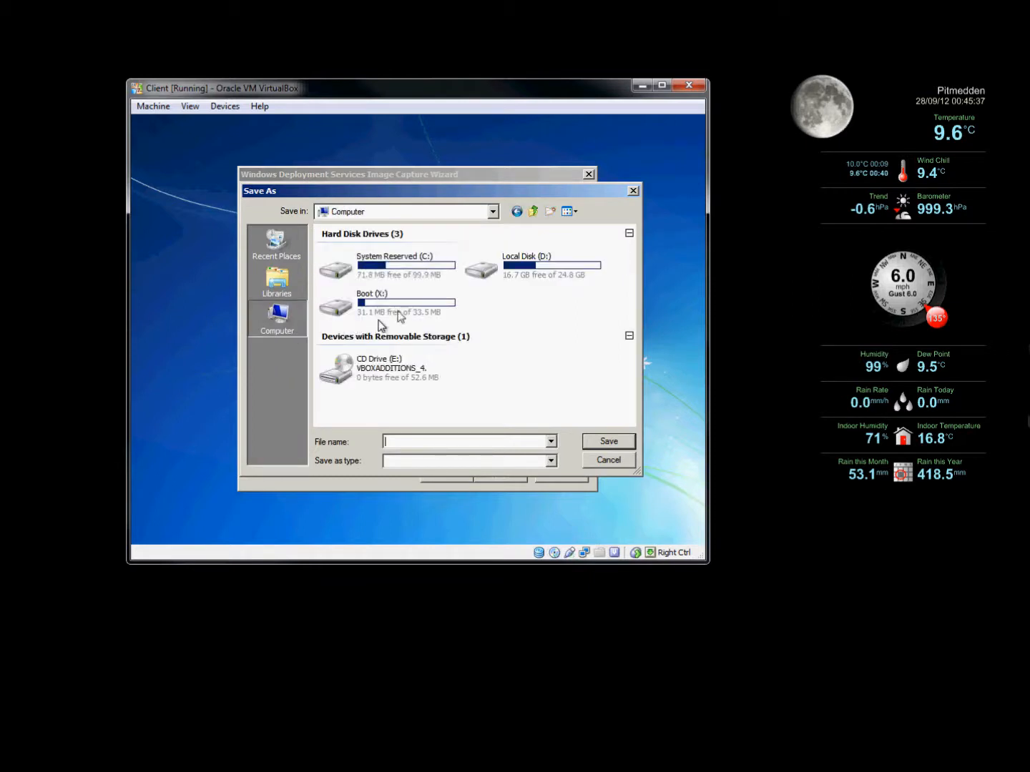
{"action": "left_click", "coordinate": [508, 272]}
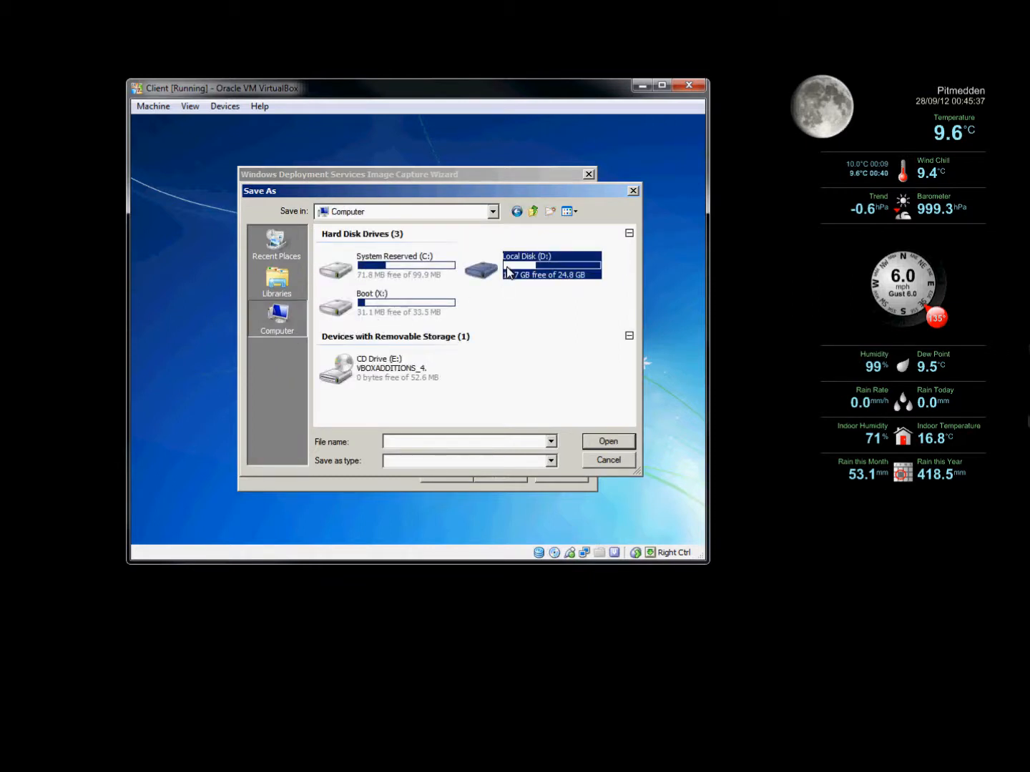
{"action": "left_click", "coordinate": [419, 440]}
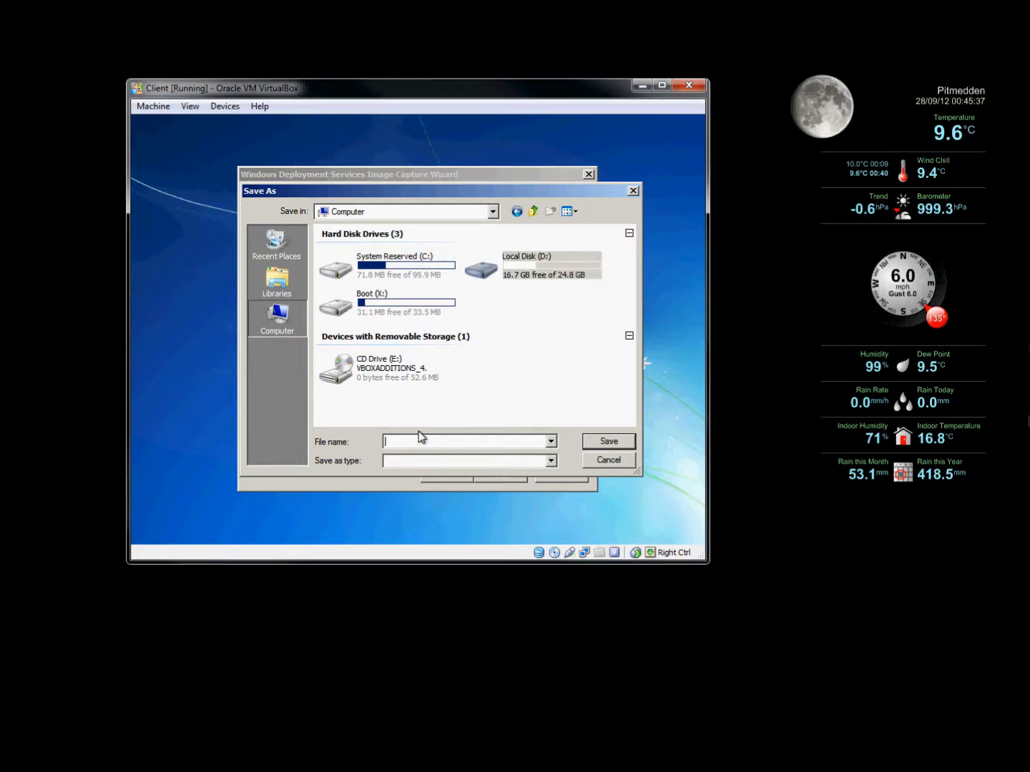
{"action": "type", "text": "win7"}
{"action": "left_click", "coordinate": [608, 441]}
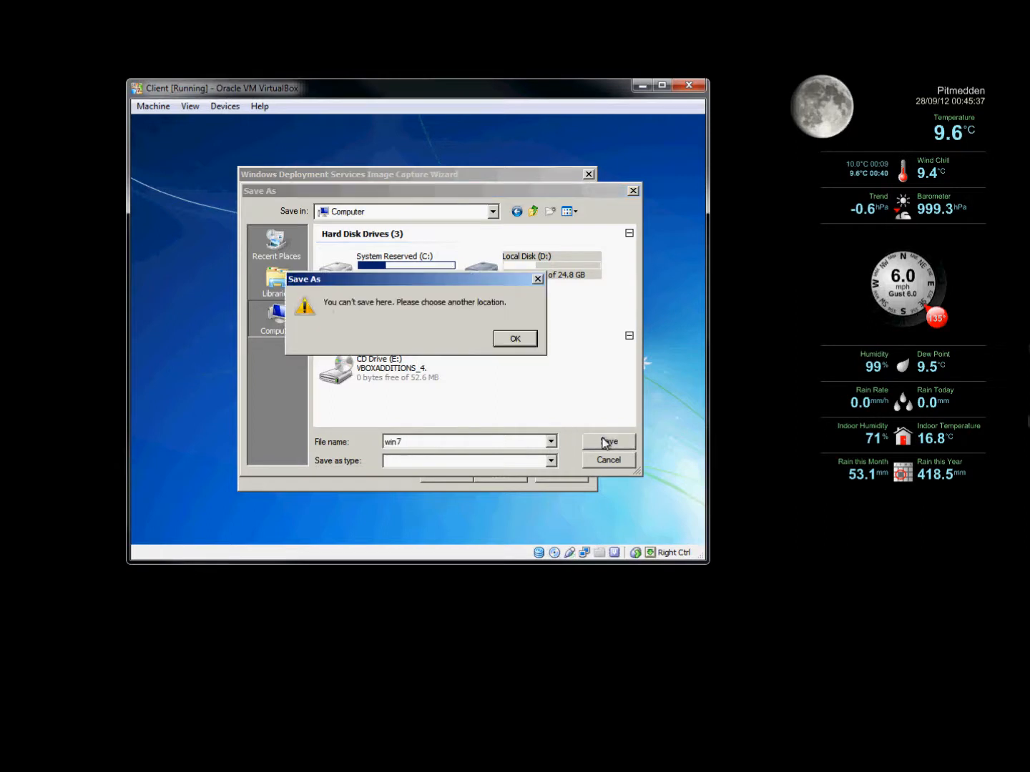
{"action": "left_click", "coordinate": [515, 337]}
{"action": "double_click", "coordinate": [533, 262]}
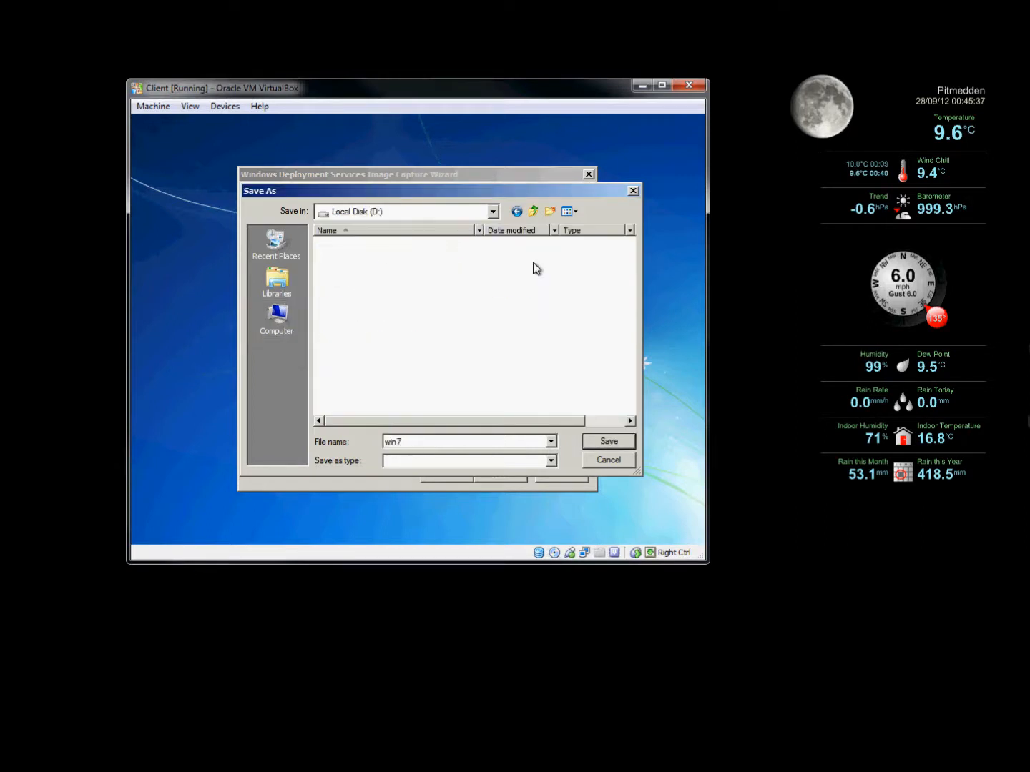
{"action": "left_click", "coordinate": [608, 440]}
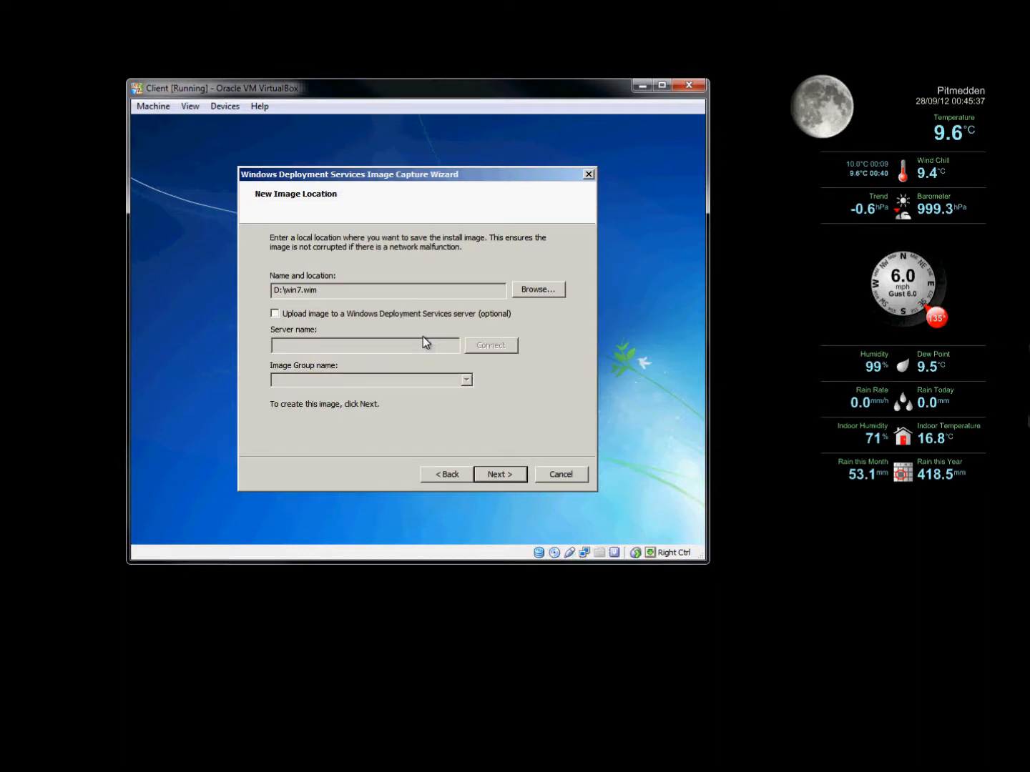
Step: Enable uploading to a WDS server and connect to server.ken.co.uk
{"action": "left_click", "coordinate": [276, 315]}
{"action": "left_click", "coordinate": [303, 343]}
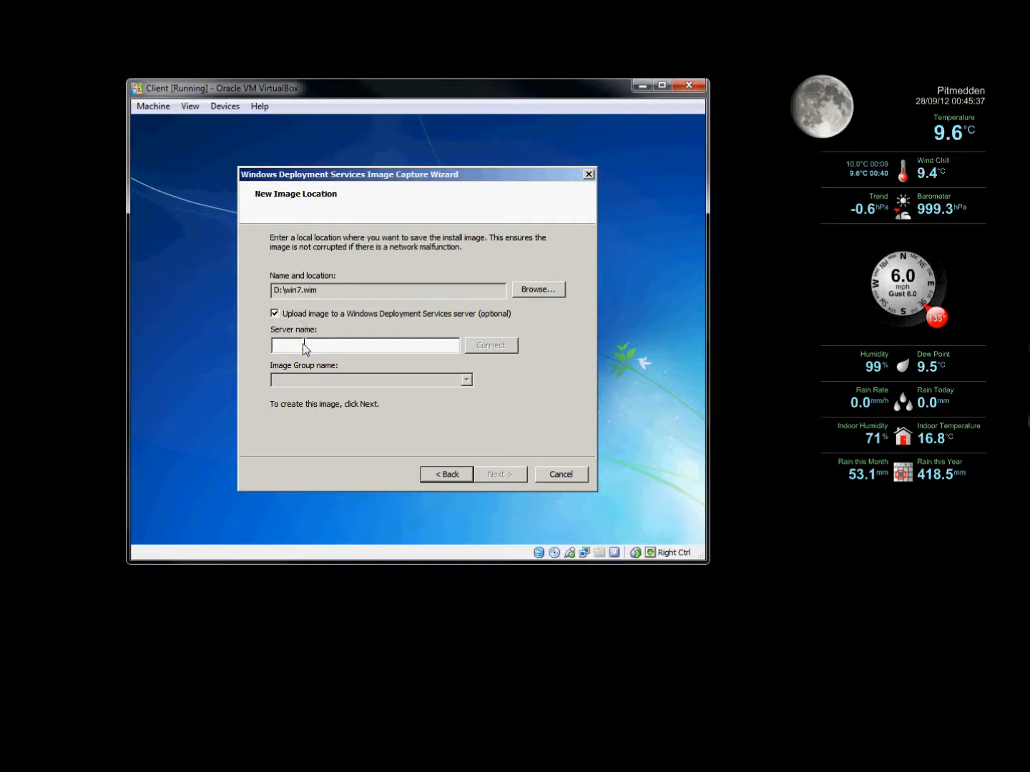
{"action": "type", "text": "server"}
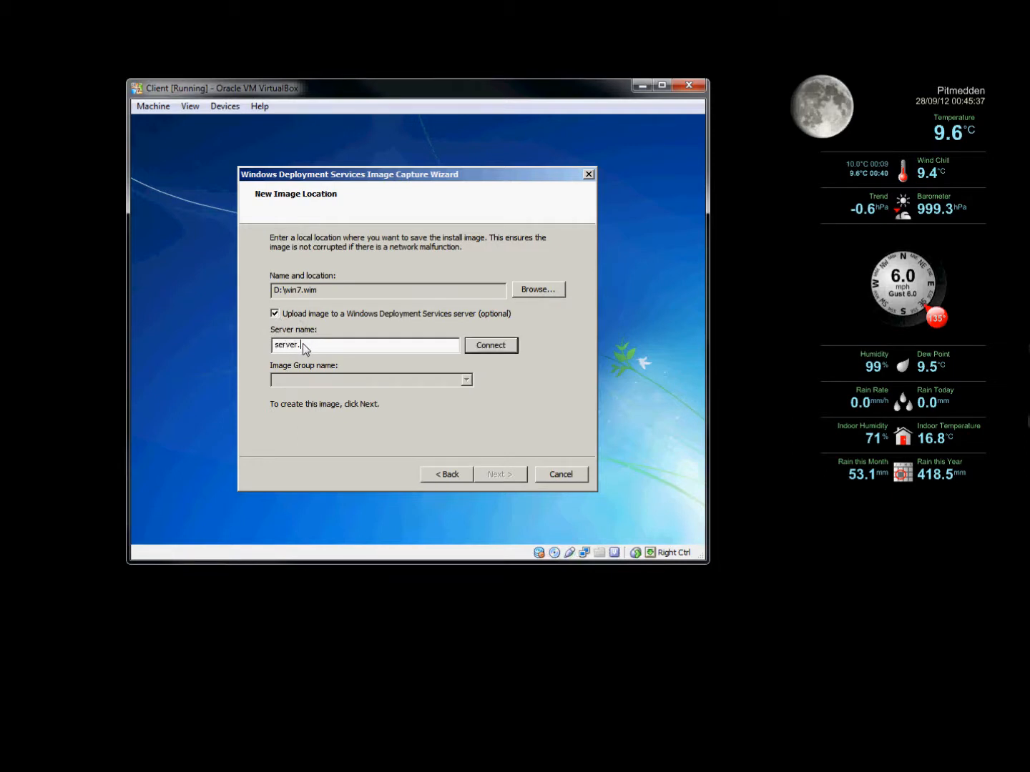
{"action": "type", "text": ".la"}
{"action": "type", "text": "n."}
{"action": "type", "text": "co.uk"}
{"action": "left_click", "coordinate": [479, 350]}
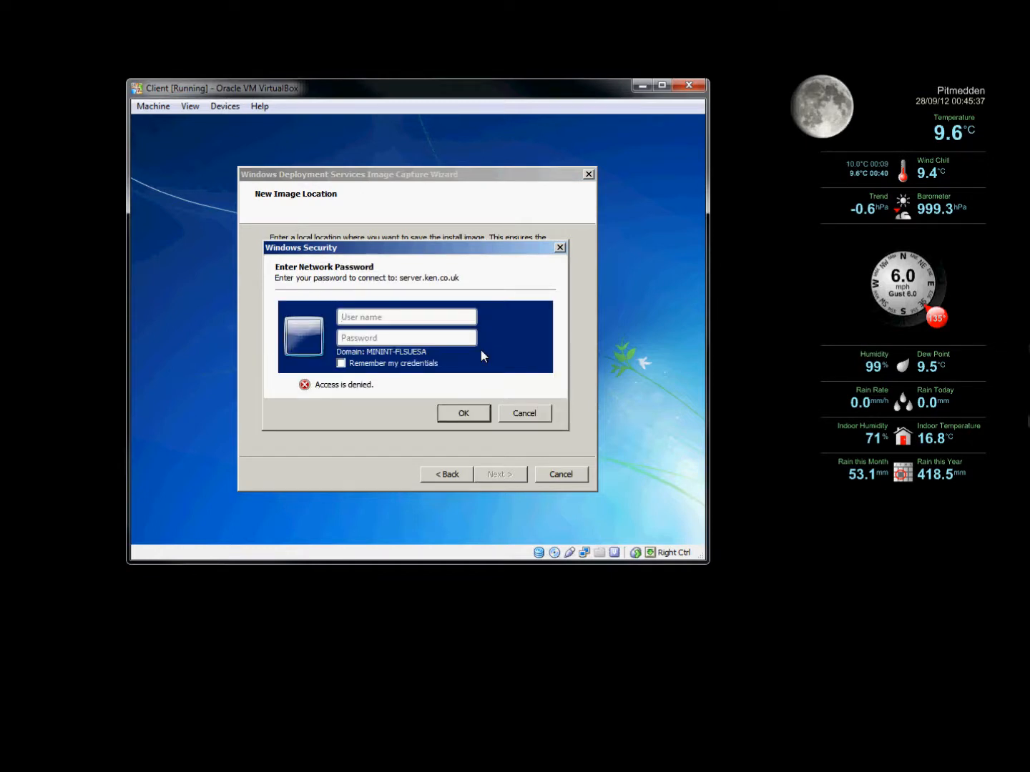
{"action": "type", "text": "ad"}
{"action": "type", "text": "minist"}
{"action": "type", "text": "rator"}
{"action": "type", "text": "\""}
Step: Sign in as the domain administrator with credentials remembered
{"action": "key", "text": "BackSpace"}
{"action": "type", "text": "@"}
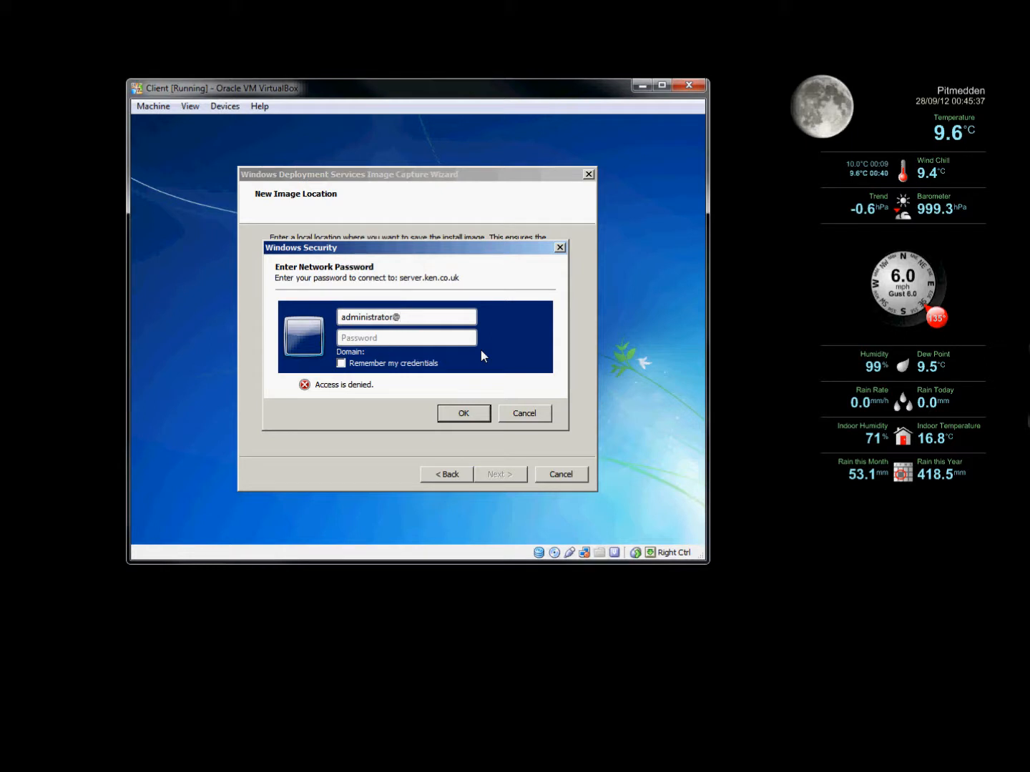
{"action": "type", "text": "ken"}
{"action": "type", "text": ".cop"}
{"action": "key", "text": "BackSpace"}
{"action": "type", "text": ".uk"}
{"action": "type", "text": "P"}
{"action": "type", "text": "a"}
{"action": "type", "text": "ssword"}
{"action": "left_click", "coordinate": [341, 364]}
{"action": "left_click", "coordinate": [465, 414]}
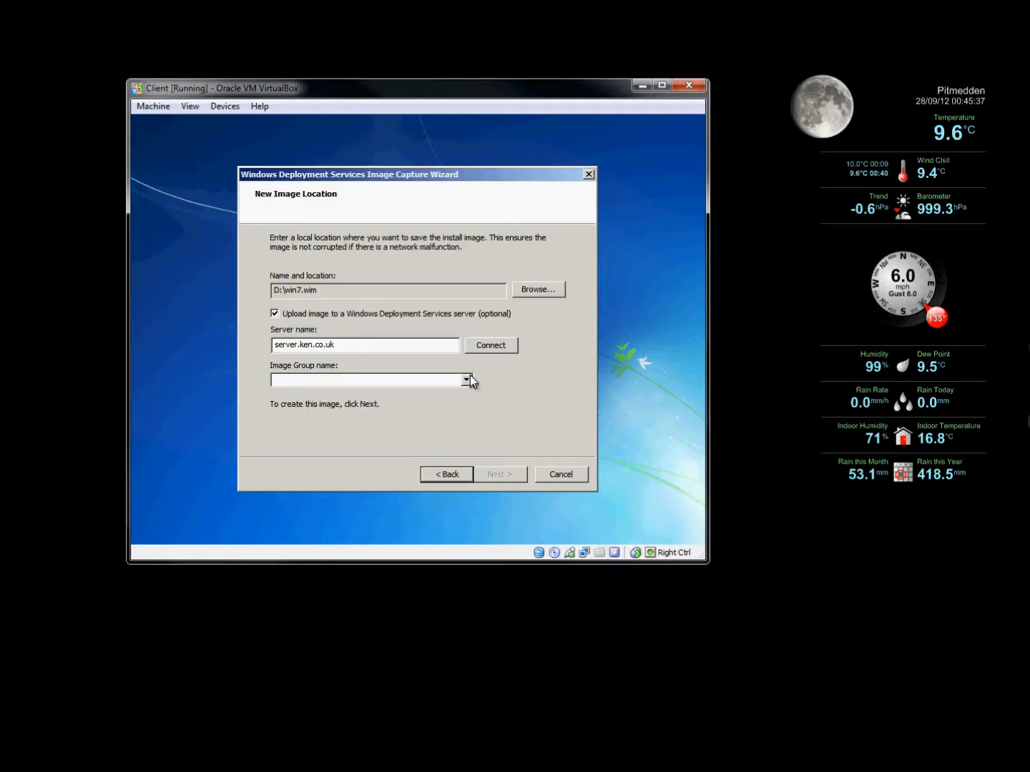
Step: Choose the Win 7 image group and start the capture
{"action": "left_click", "coordinate": [467, 379]}
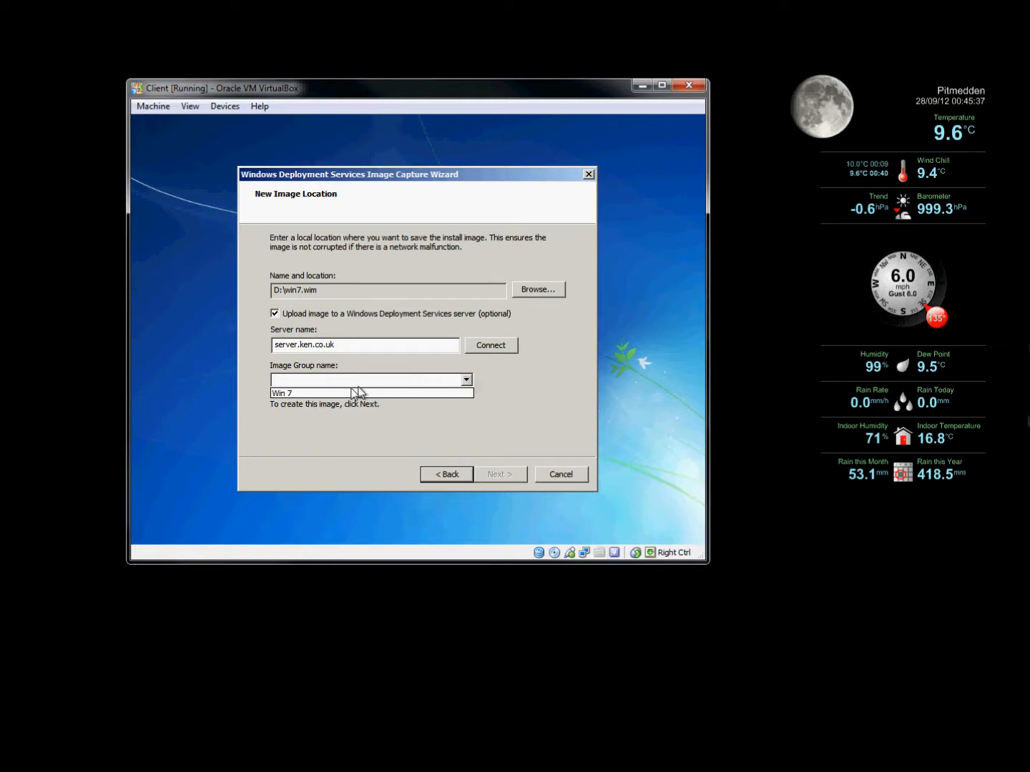
{"action": "left_click", "coordinate": [336, 394]}
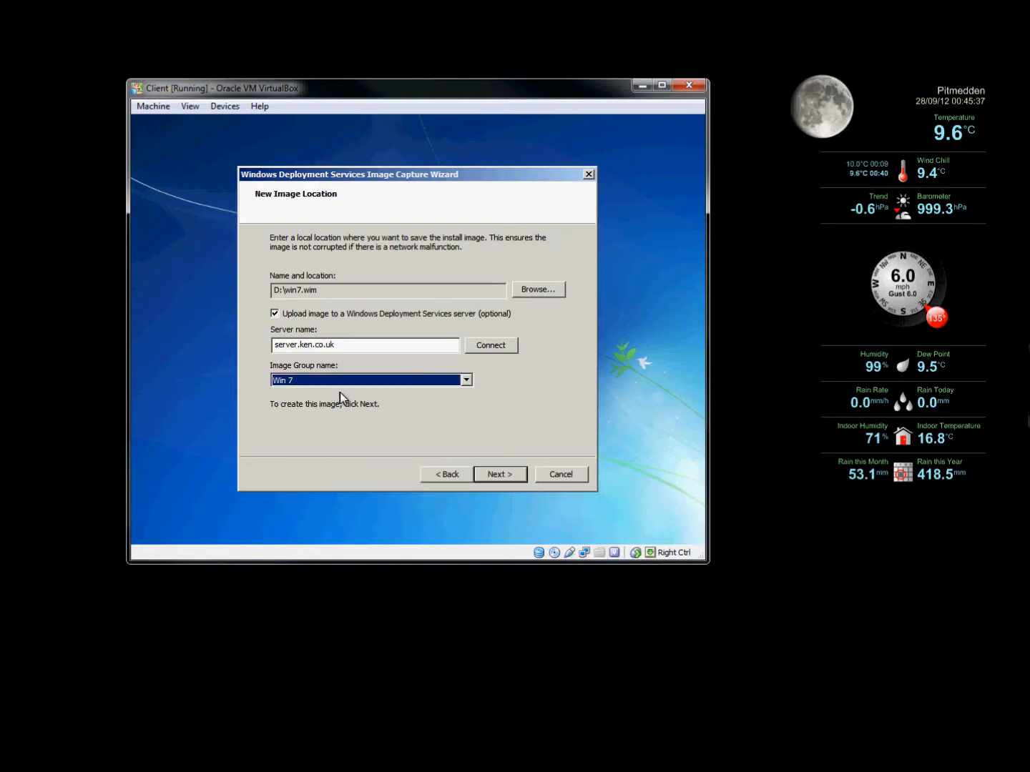
{"action": "left_click", "coordinate": [498, 474]}
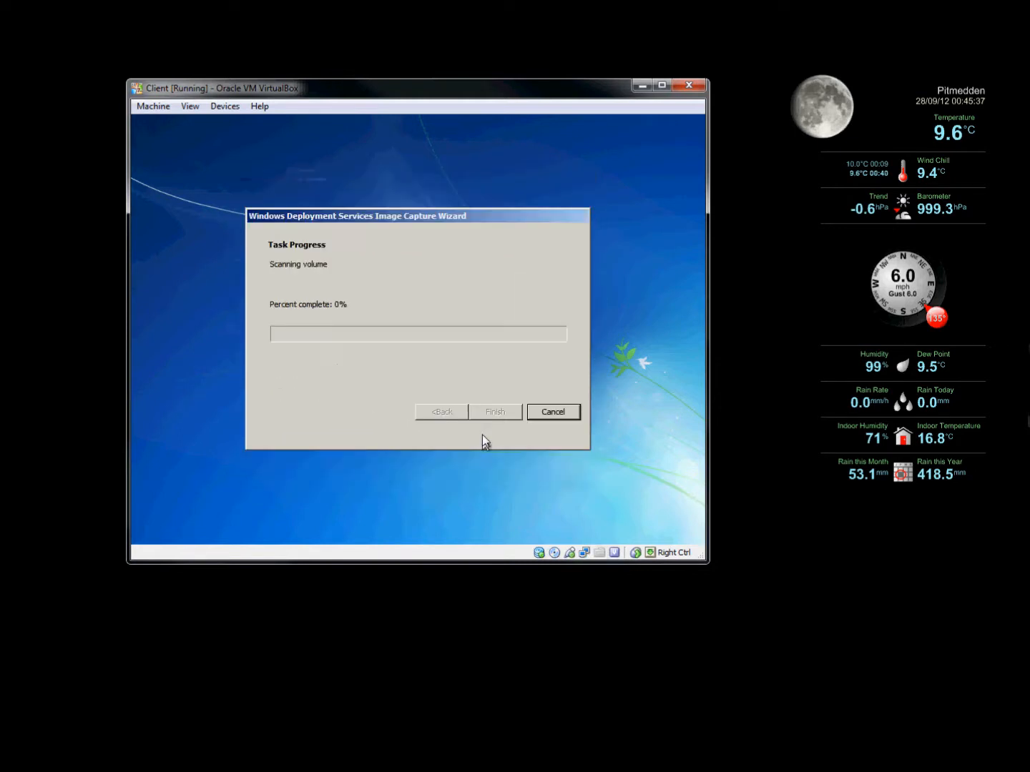